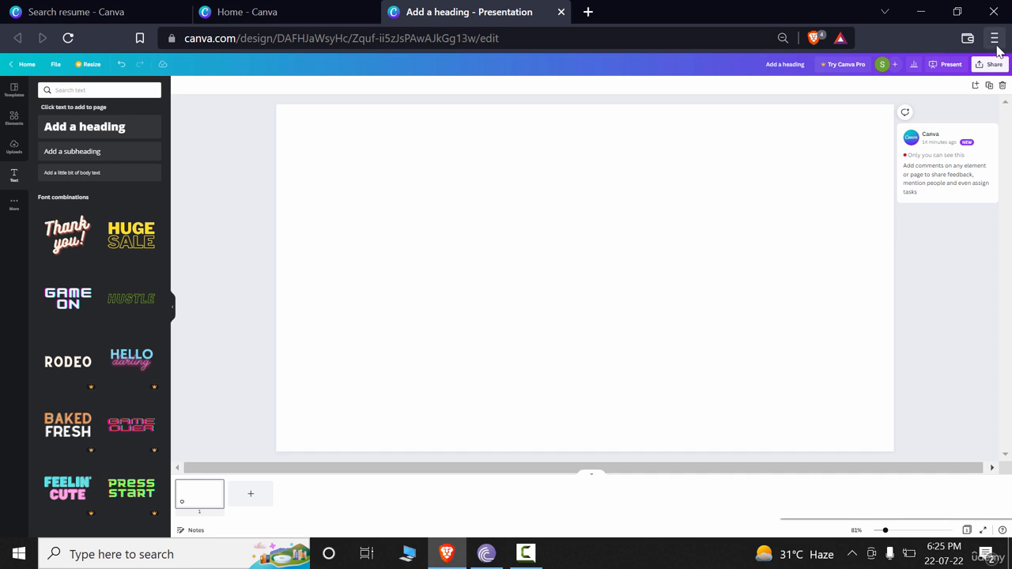
Increase the browser's zoom level so the editor interface appears larger
left_click(993, 38)
left_click(946, 340)
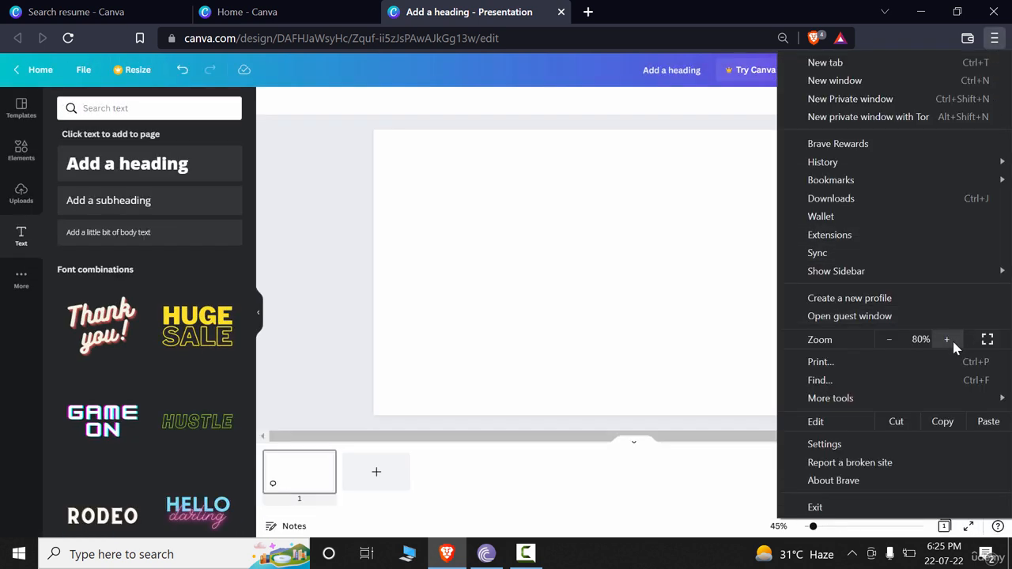
left_click(946, 339)
left_click(946, 340)
left_click(946, 340)
left_click(946, 340)
left_click(722, 323)
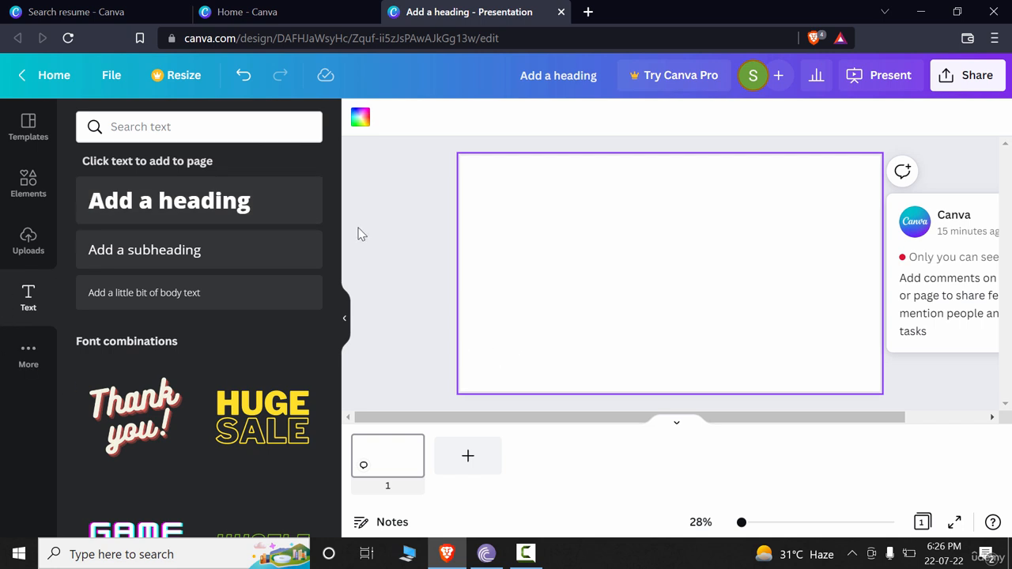
Turn on rulers and guides for the design from the file options
left_click(111, 77)
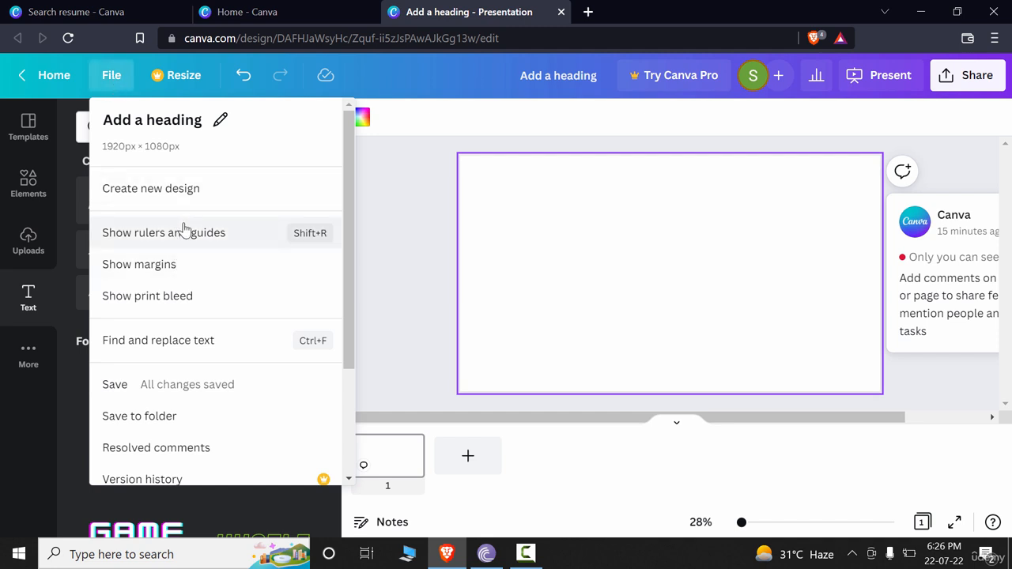
left_click(323, 241)
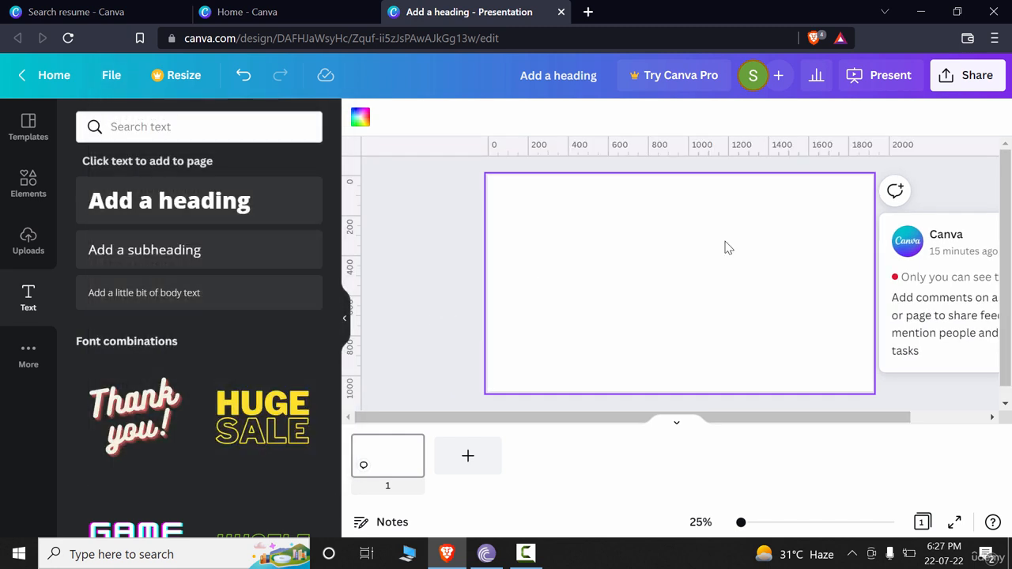
Show the page margins and the print bleed on the design
left_click(112, 75)
left_click(150, 265)
left_click(115, 75)
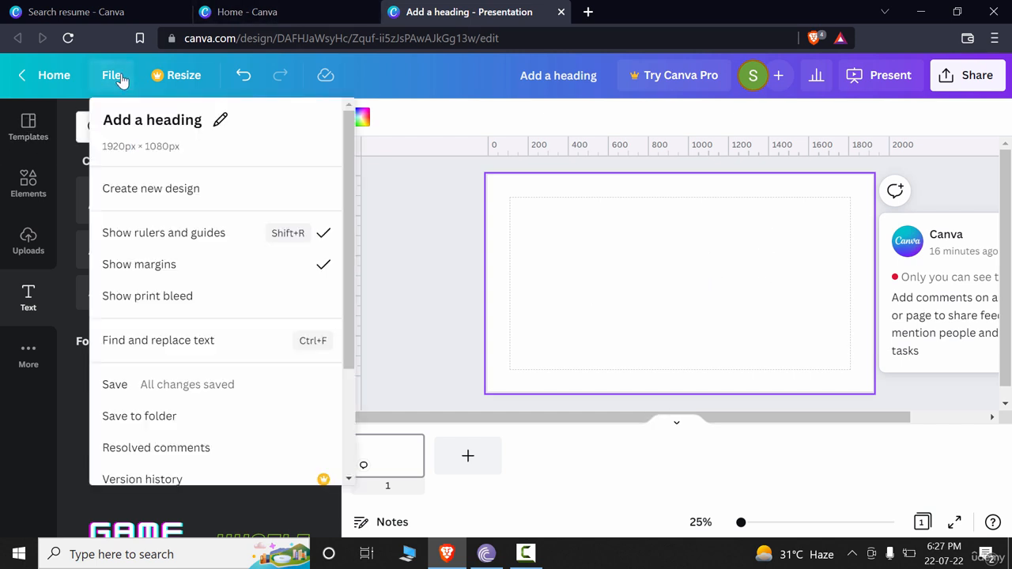
left_click(136, 314)
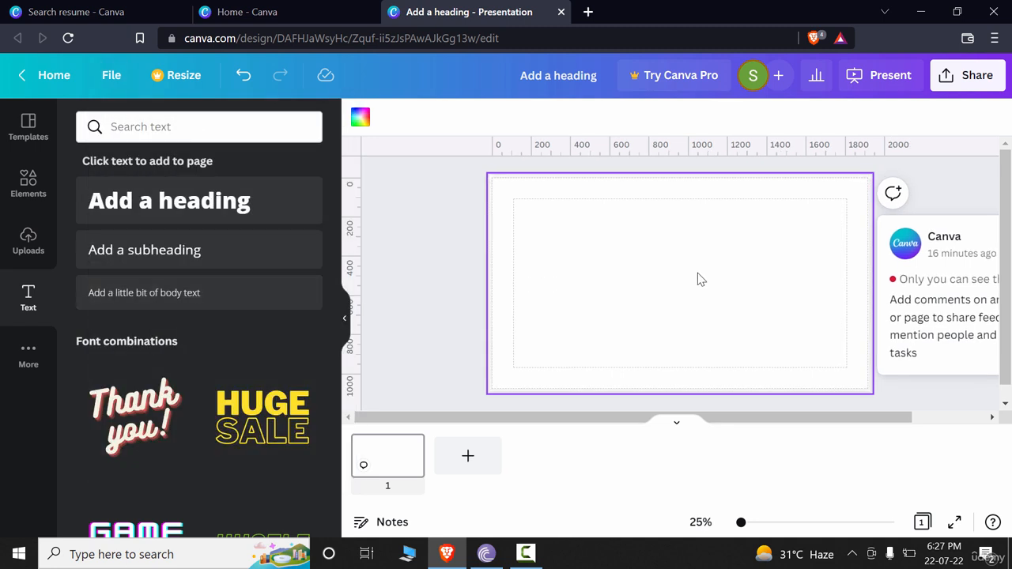
Hide the page margins and the print bleed again
left_click_drag(865, 415, 881, 415)
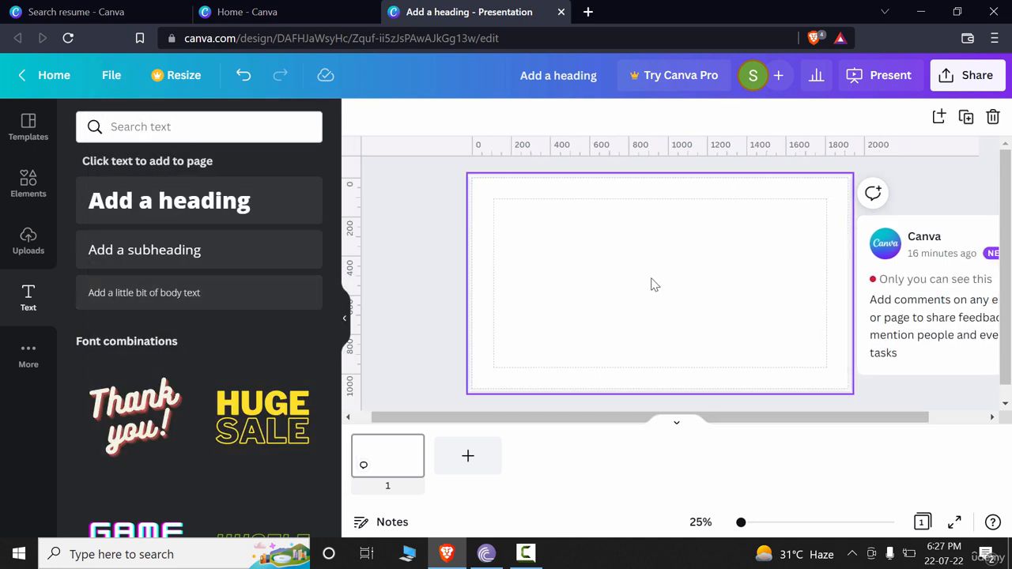
left_click_drag(740, 522, 742, 522)
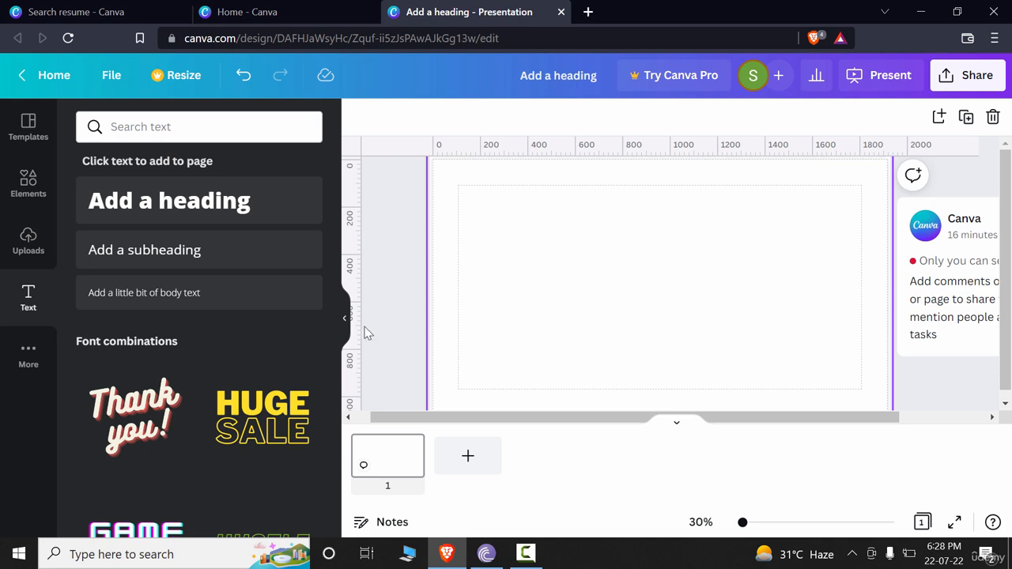
left_click(111, 75)
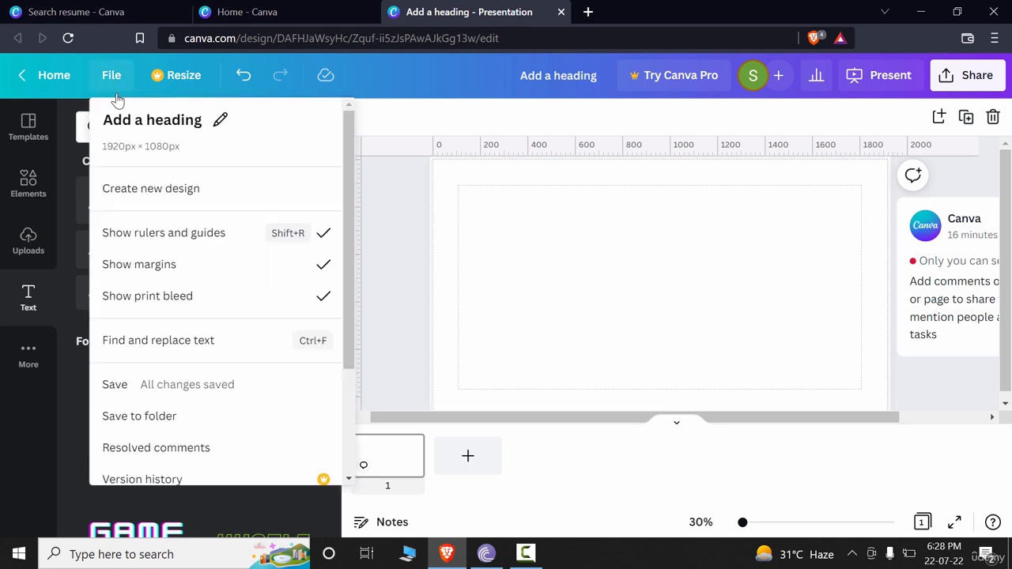
left_click(327, 272)
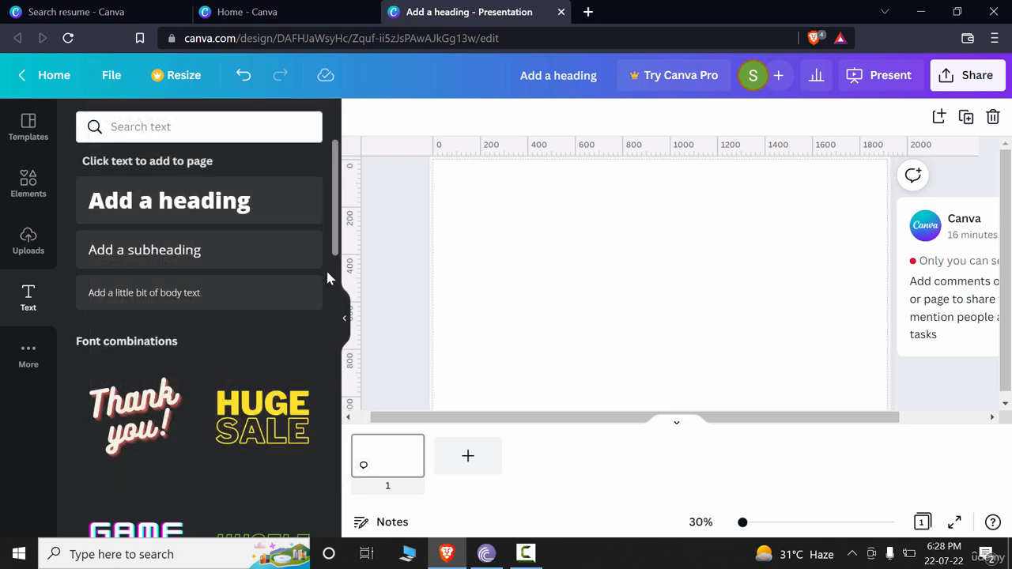
left_click(111, 75)
left_click(297, 311)
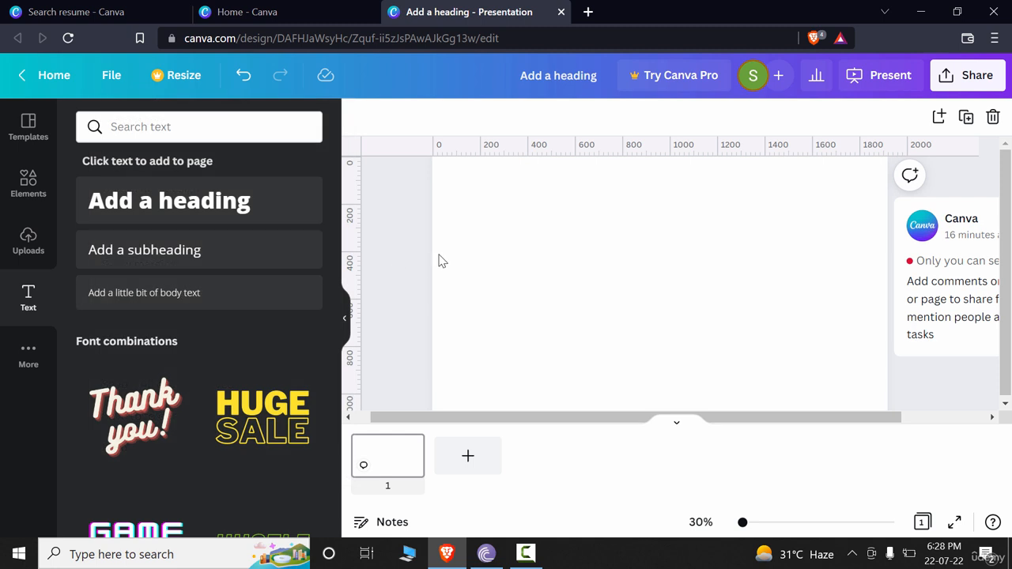
Hide the page thumbnails and collapse the side panel to enlarge the workspace
left_click(642, 240)
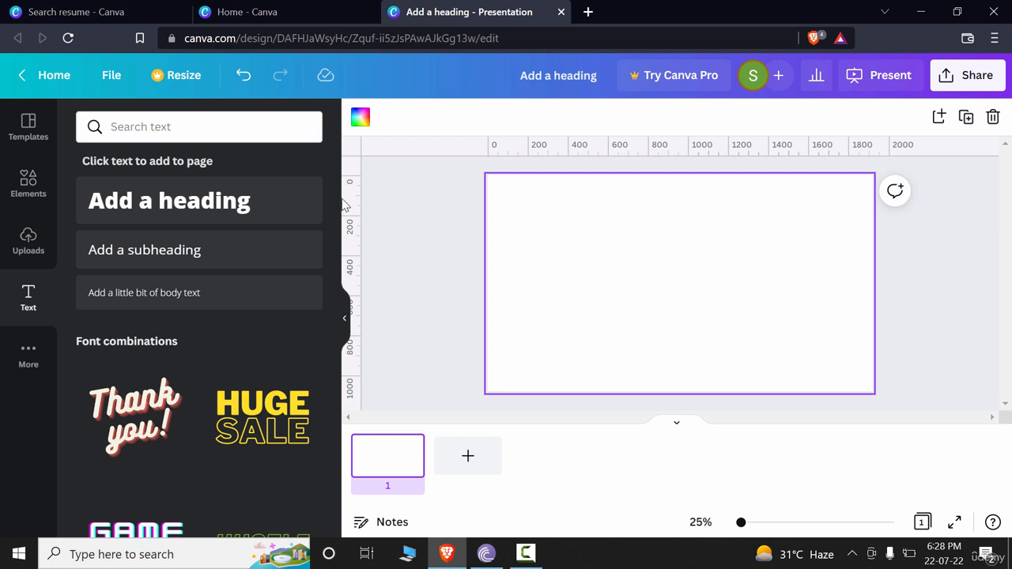
left_click(677, 423)
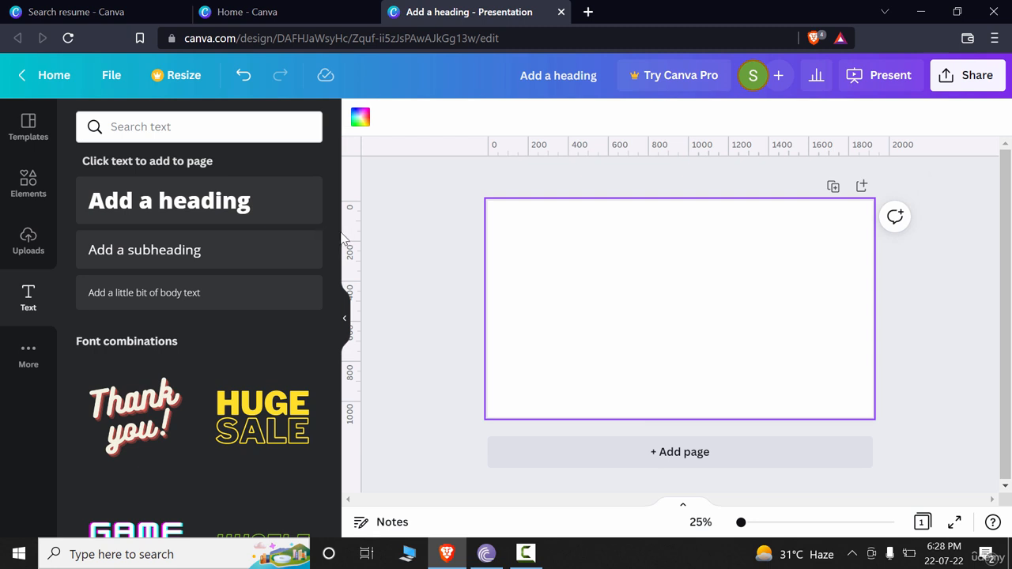
left_click(345, 320)
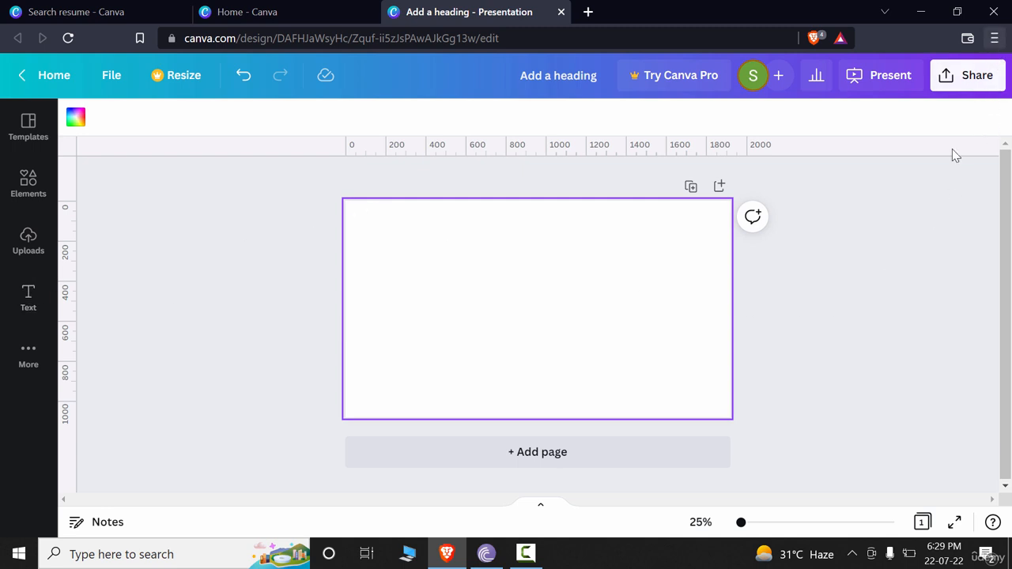
left_click_drag(739, 523, 744, 523)
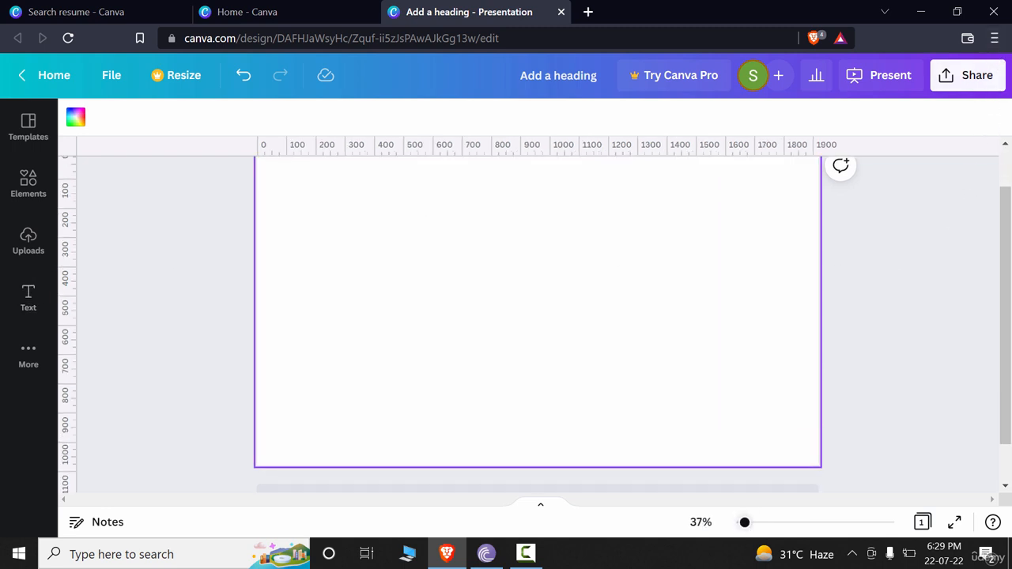
mouse_move(1009, 283)
left_mouse_down()
mouse_move(1010, 244)
mouse_move(1009, 293)
mouse_move(1009, 266)
left_mouse_up()
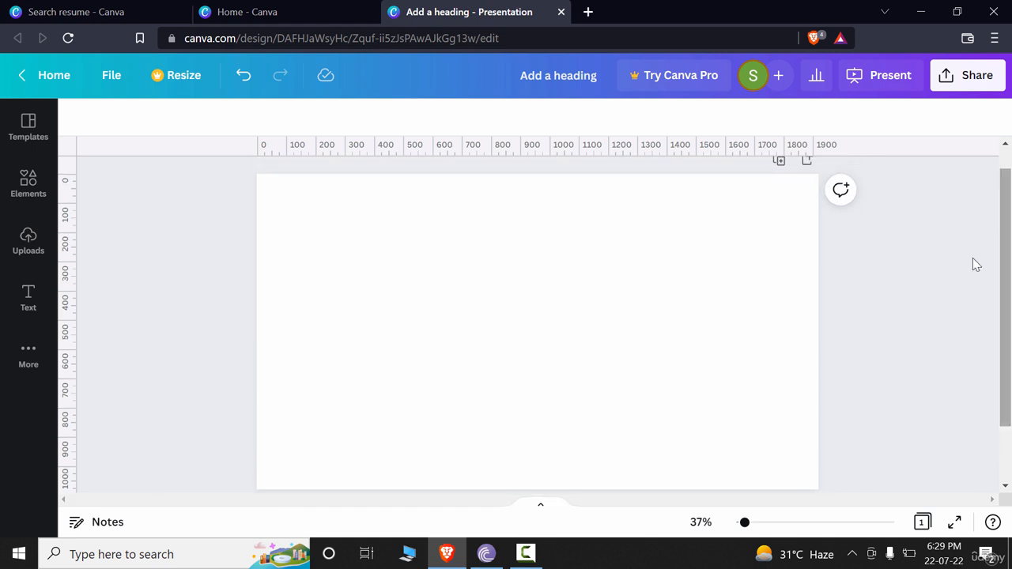
Drag guides onto the page: a horizontal one near 240 px and vertical ones near 340 and 1570 px
left_click(115, 78)
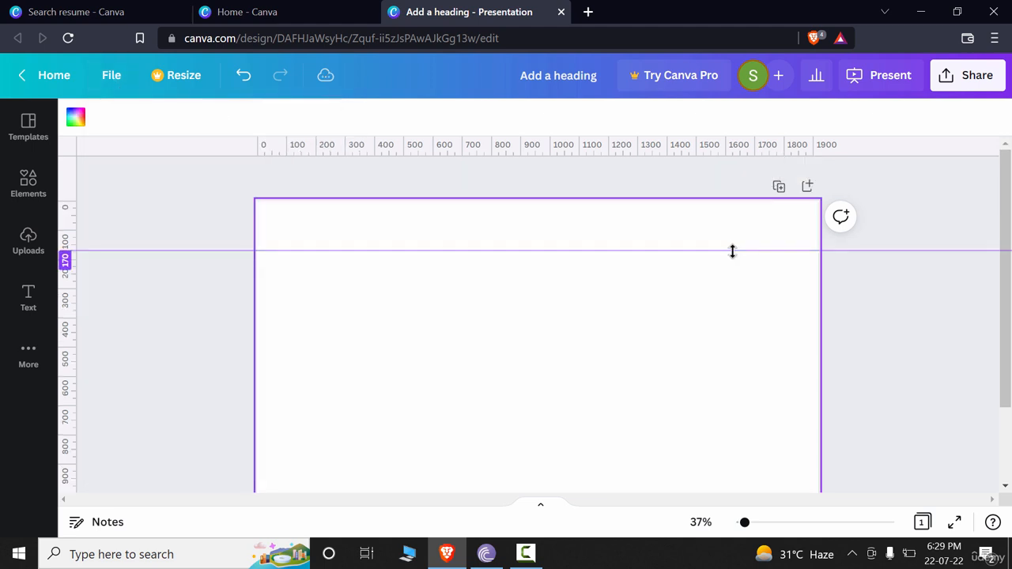
left_click_drag(732, 250, 759, 280)
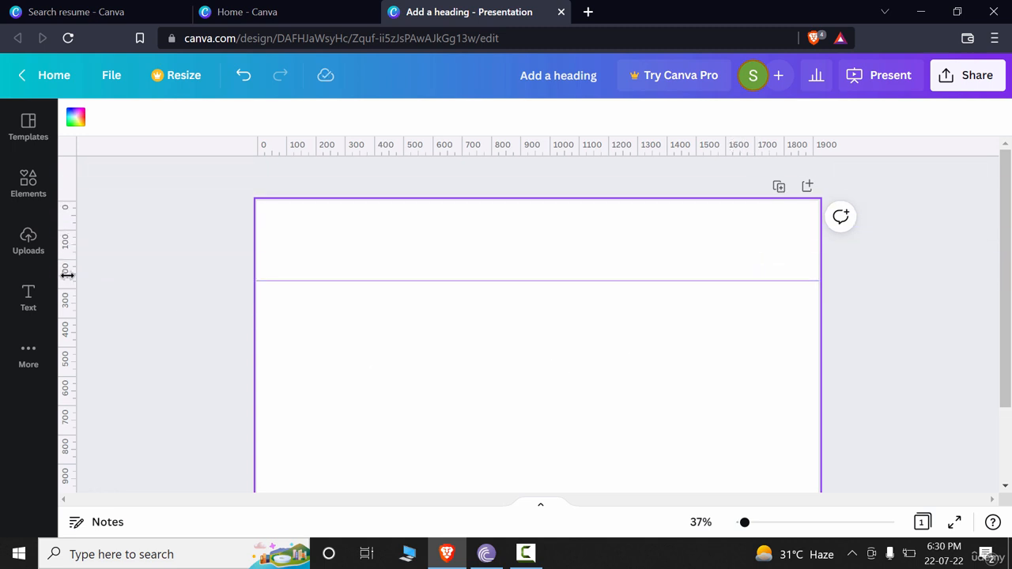
mouse_move(67, 273)
left_mouse_down()
mouse_move(359, 274)
mouse_move(68, 259)
left_mouse_up()
left_click_drag(69, 226, 367, 216)
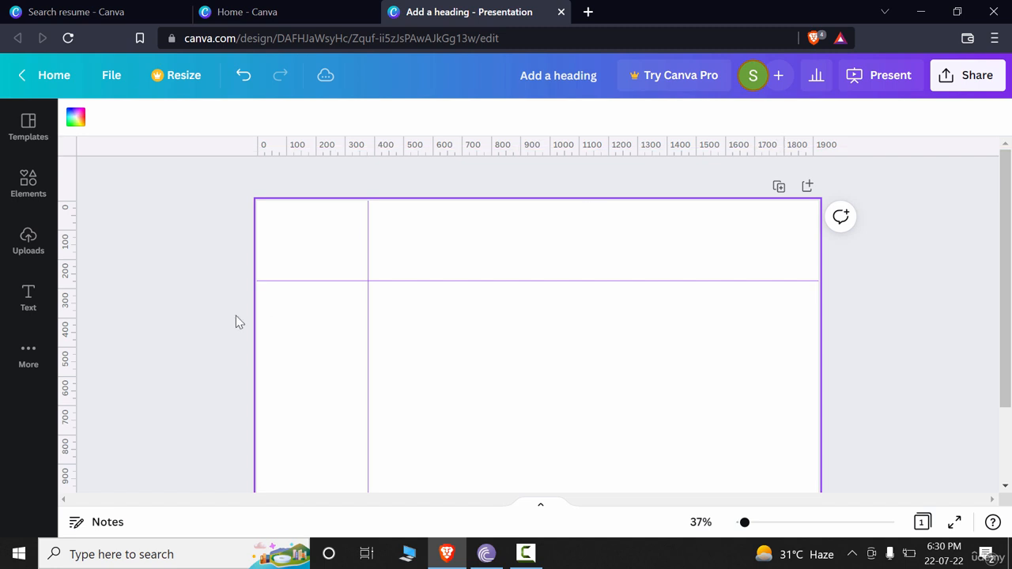
left_click_drag(66, 309, 728, 354)
Add a lower horizontal guide and position it at 824 px from the top
scroll(260, 296, "down", 2)
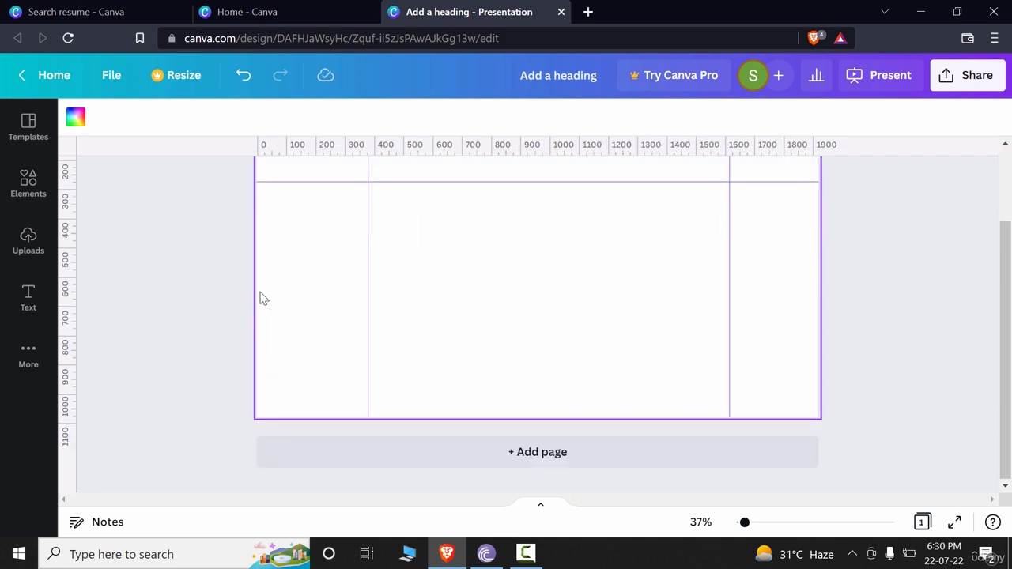
scroll(263, 297, "up", 2)
left_click_drag(644, 151, 582, 463)
scroll(853, 390, "down", 2)
scroll(893, 407, "up", 2)
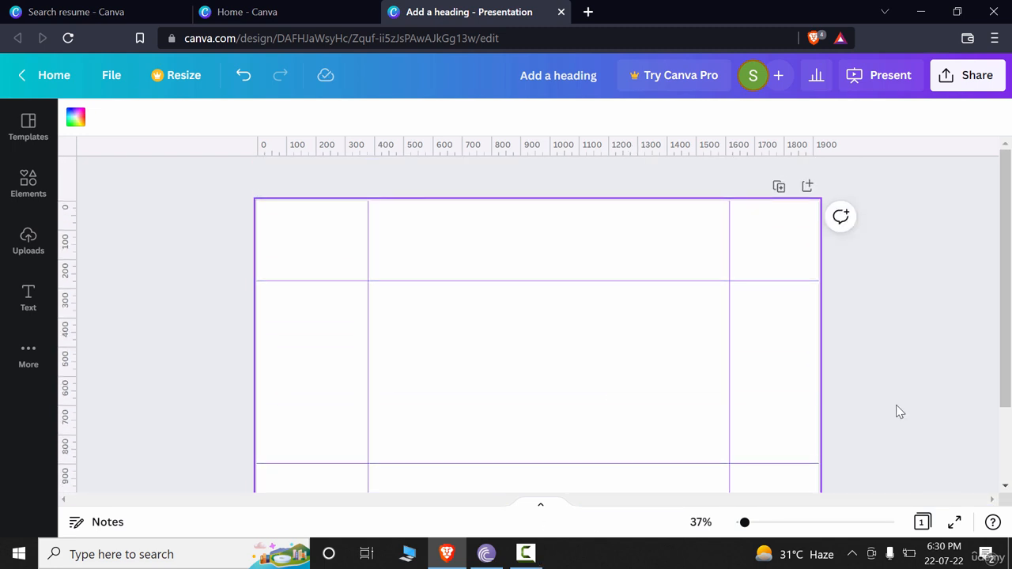
left_click_drag(714, 463, 716, 441)
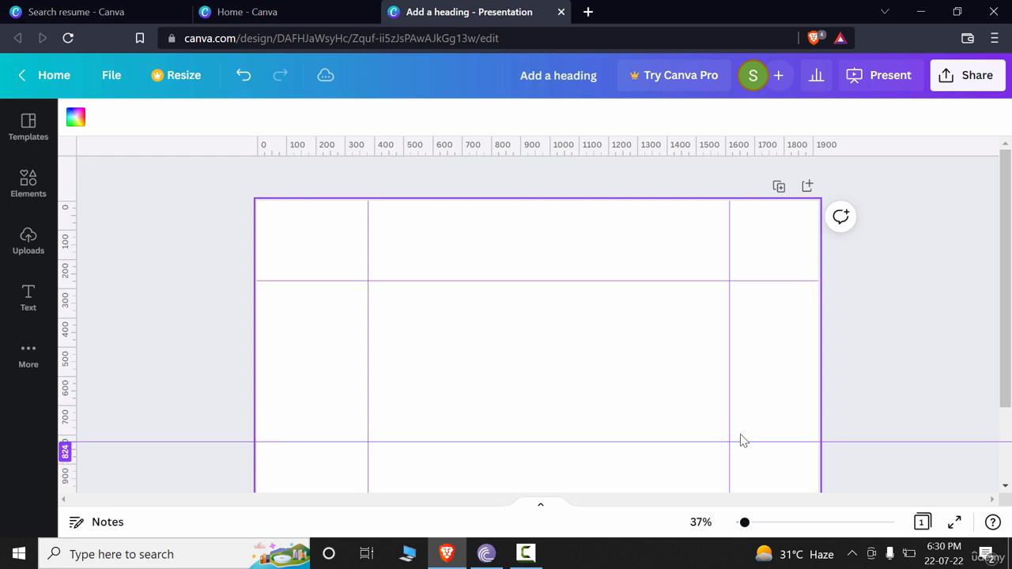
Add a square shape from the Lines & Shapes elements to the page
scroll(644, 255, "down", 2)
scroll(453, 252, "up", 2)
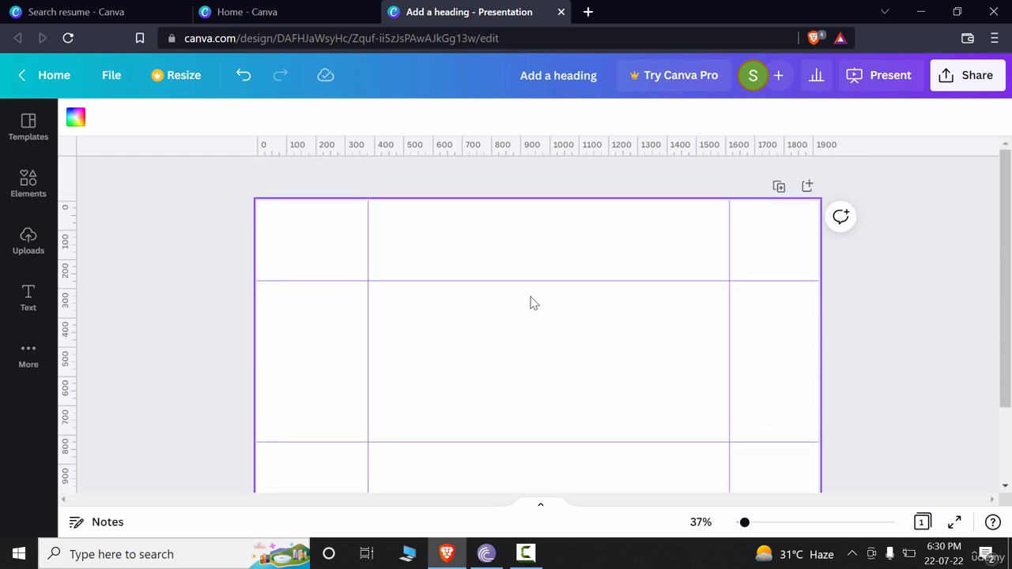
scroll(774, 399, "down", 2)
scroll(772, 395, "up", 2)
left_click(29, 182)
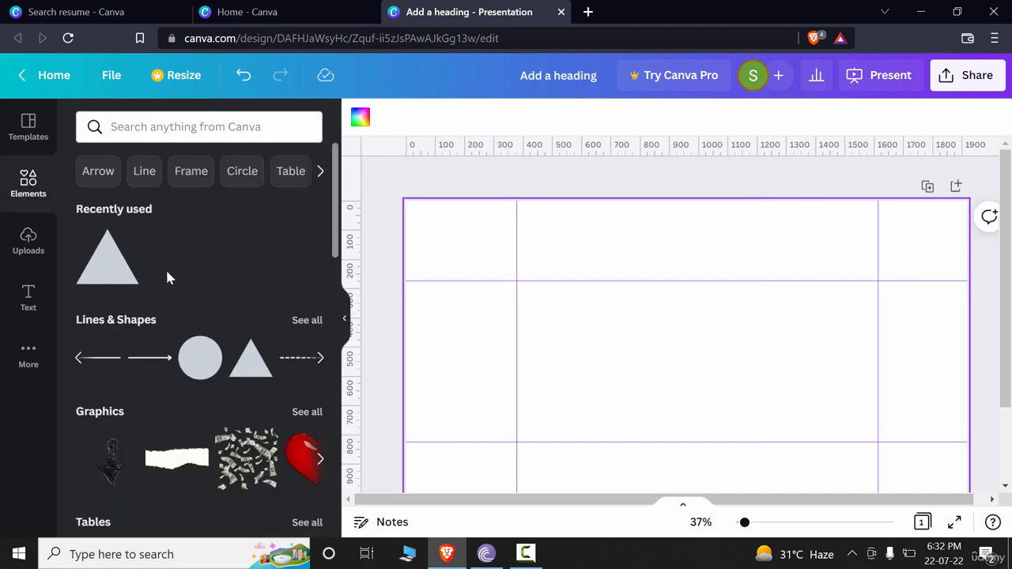
left_click(320, 357)
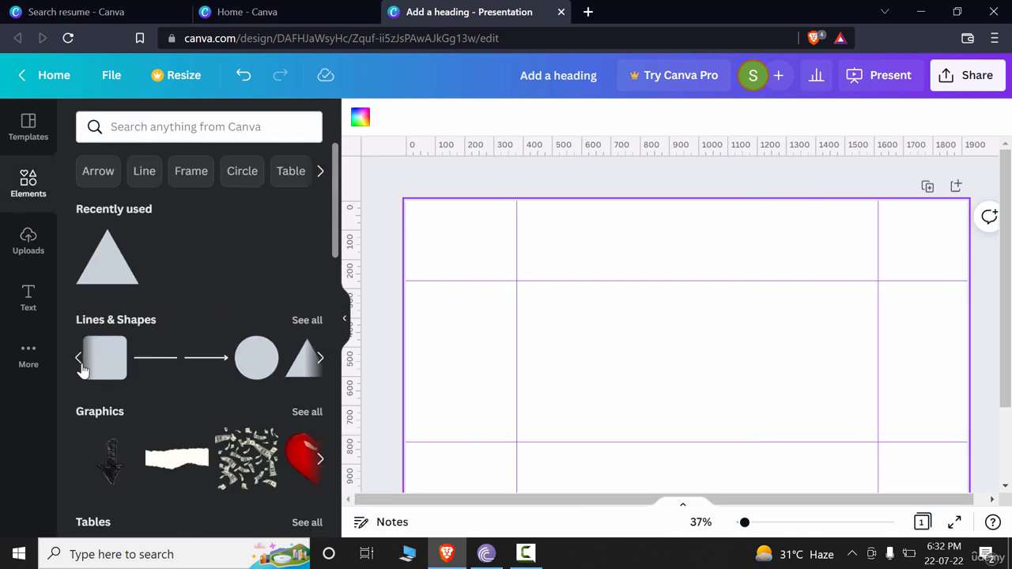
left_click(99, 359)
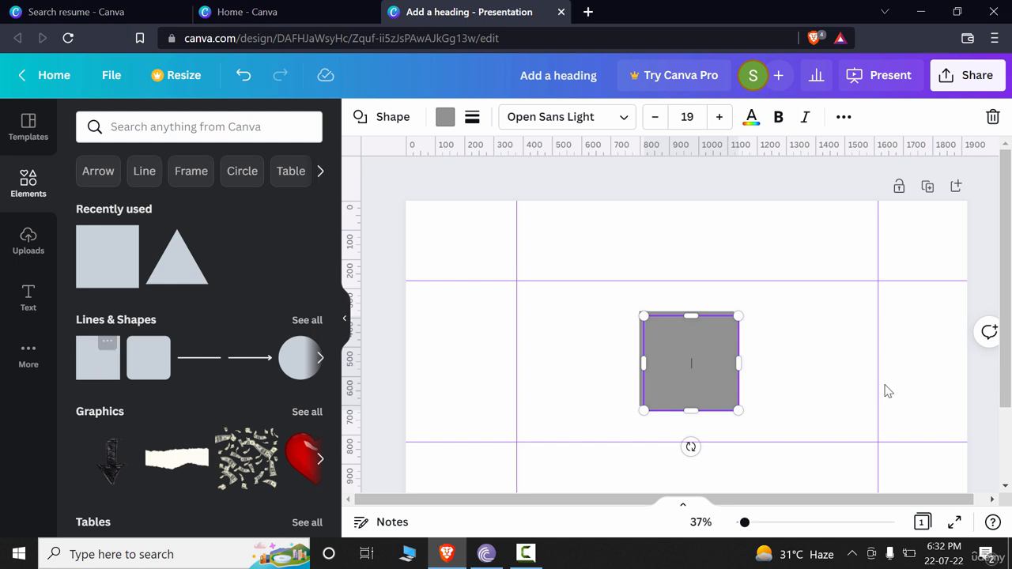
Place a gray square in the top-left cell, between the page corner and the first guides
left_click_drag(691, 379, 472, 249)
left_click(480, 348)
left_click(491, 244)
left_click(479, 271)
left_click(469, 249)
left_click(450, 356)
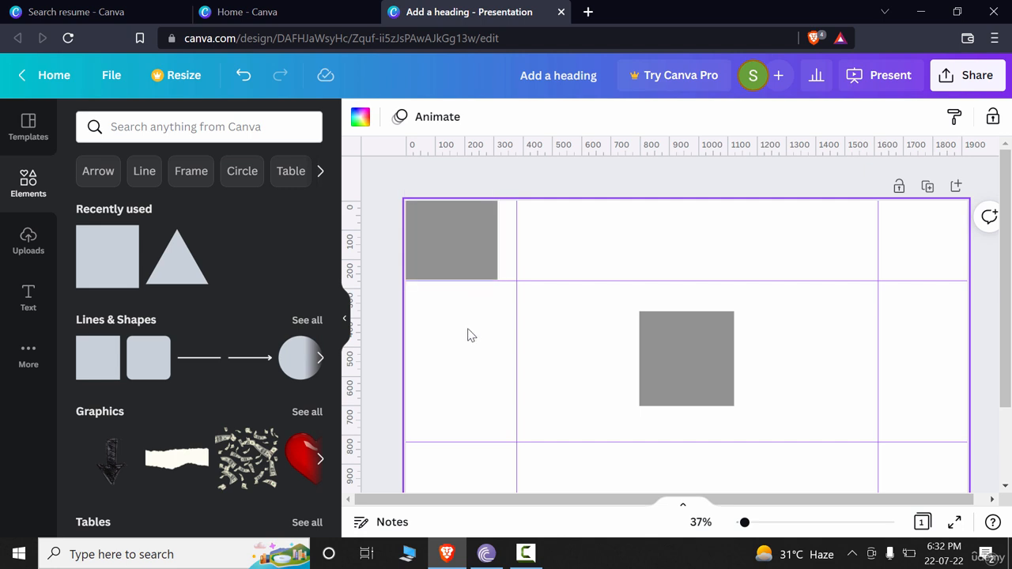
left_click(481, 272)
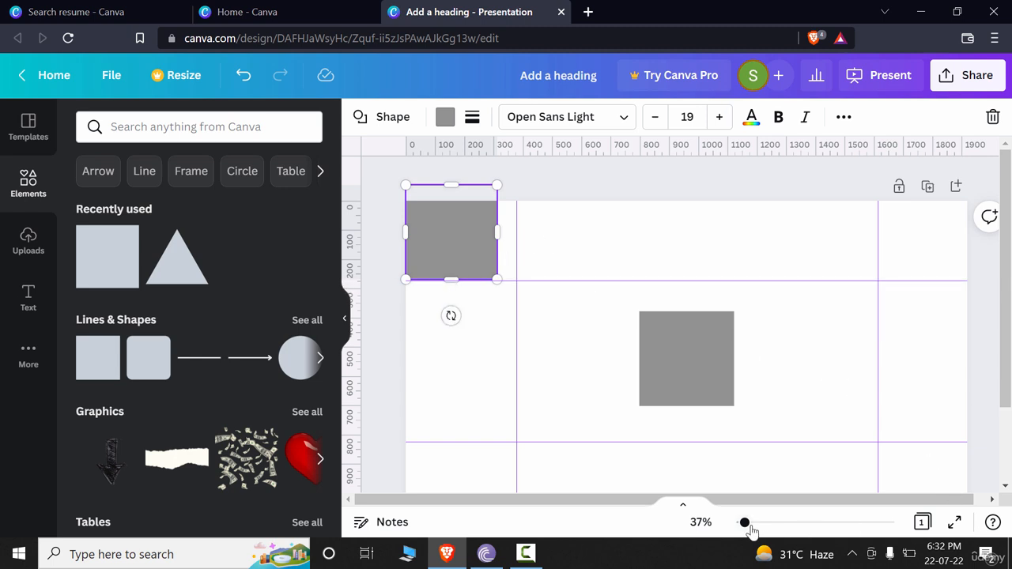
Stretch the top-left square's width to the vertical guide at 378 px
left_click_drag(745, 523, 753, 523)
left_click_drag(645, 500, 524, 505)
left_click(556, 433)
scroll(557, 433, "up", 2)
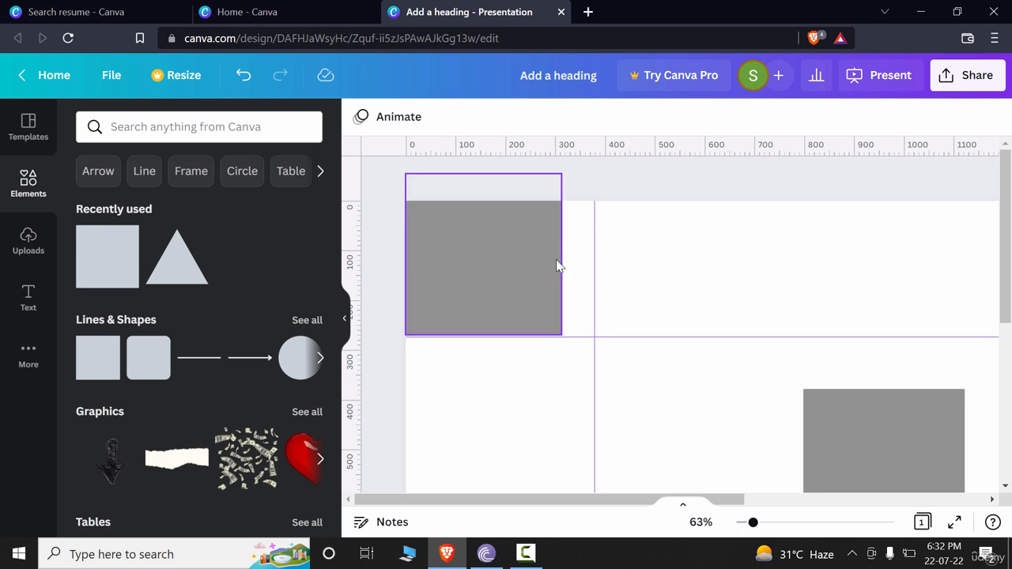
left_click(560, 259)
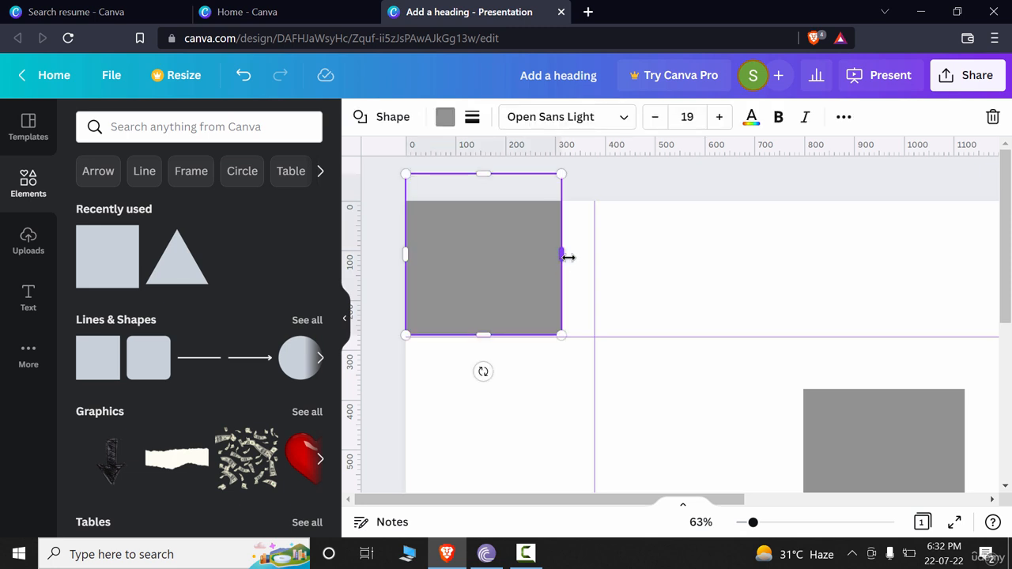
left_click_drag(567, 257, 593, 255)
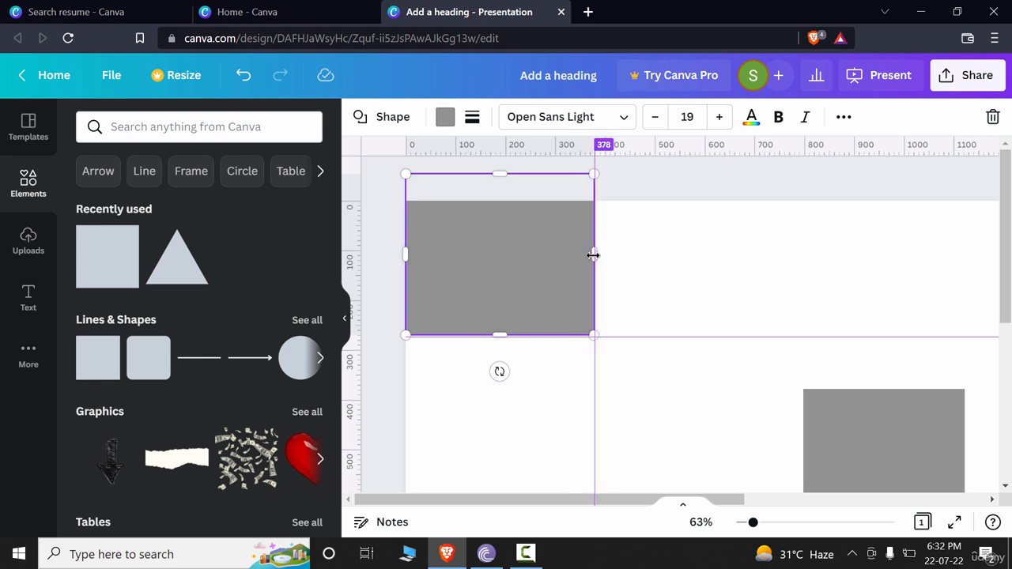
left_click(647, 405)
Move the middle square into the bottom-left cell below the lower horizontal guide
scroll(786, 474, "down", 3)
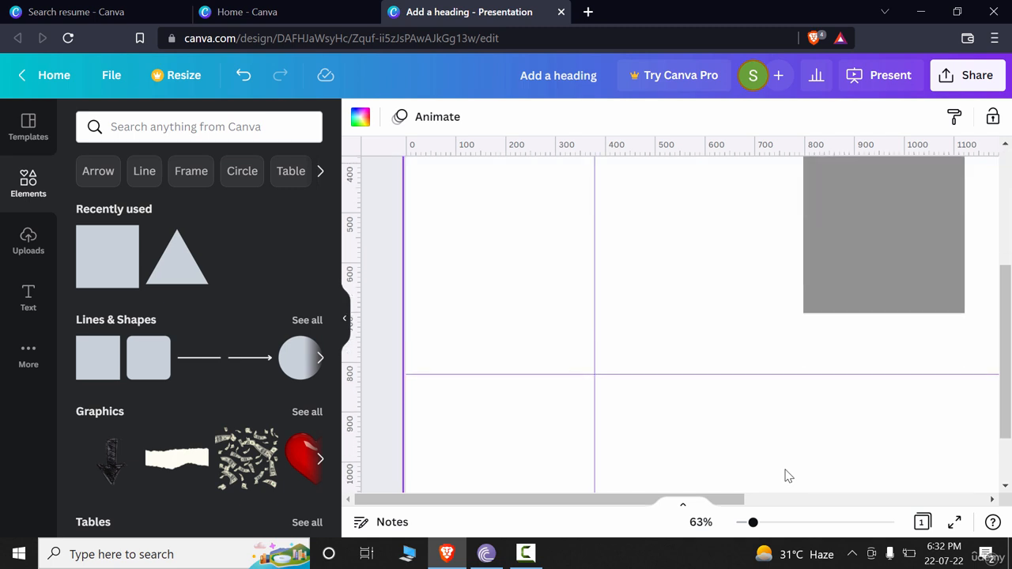
scroll(786, 474, "up", 3)
scroll(786, 474, "down", 3)
left_click_drag(851, 260, 455, 478)
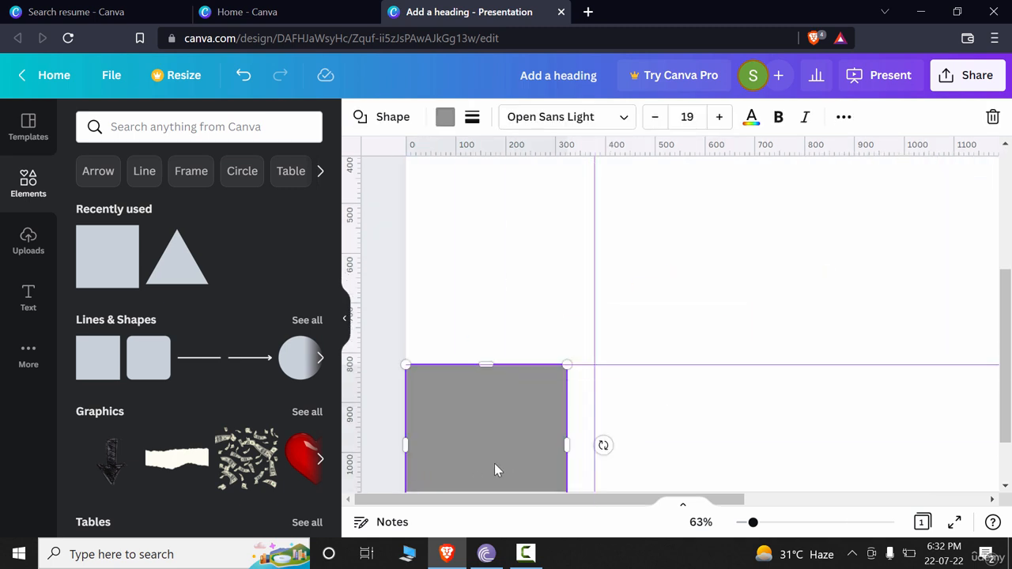
scroll(553, 452, "down", 1)
left_click_drag(505, 457, 493, 422)
Try to move the top-left square and undo the move
left_click_drag(724, 500, 741, 524)
left_click_drag(524, 224, 585, 237)
key("ctrl+z")
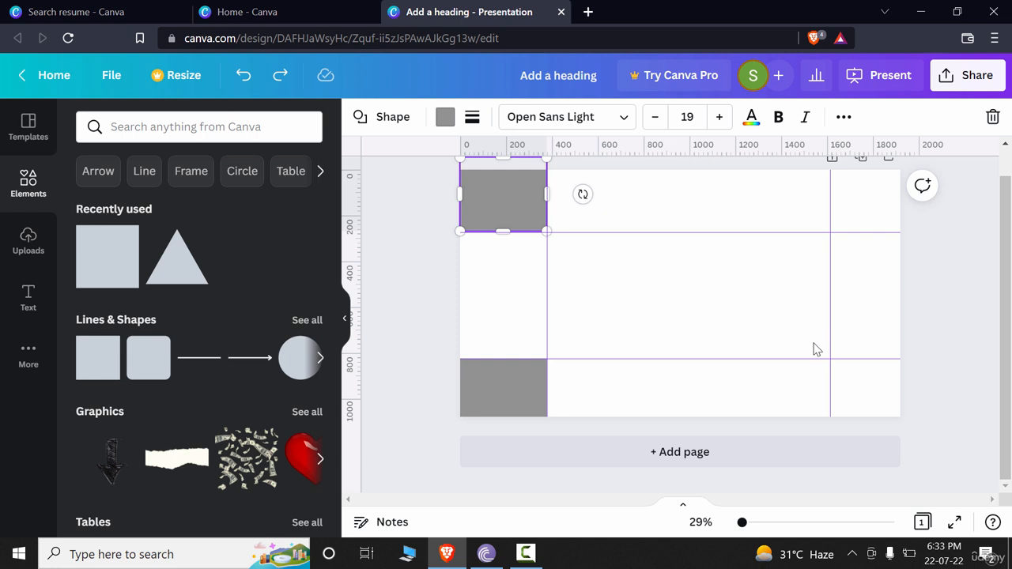
left_click(814, 348)
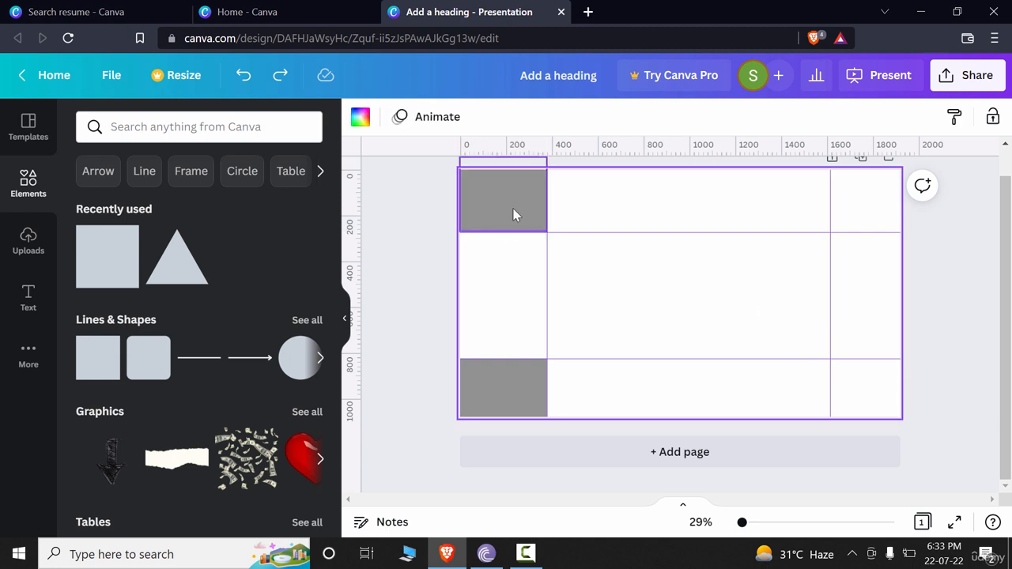
Place a gray square in the top-right cell and stretch its right edge to the page edge
left_click_drag(513, 214, 872, 200)
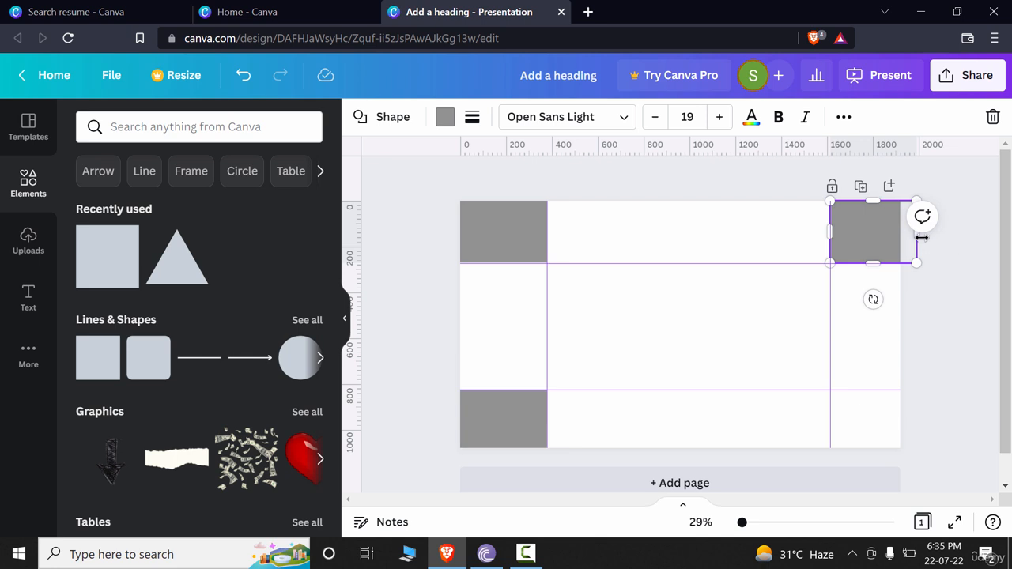
left_click_drag(919, 235, 899, 229)
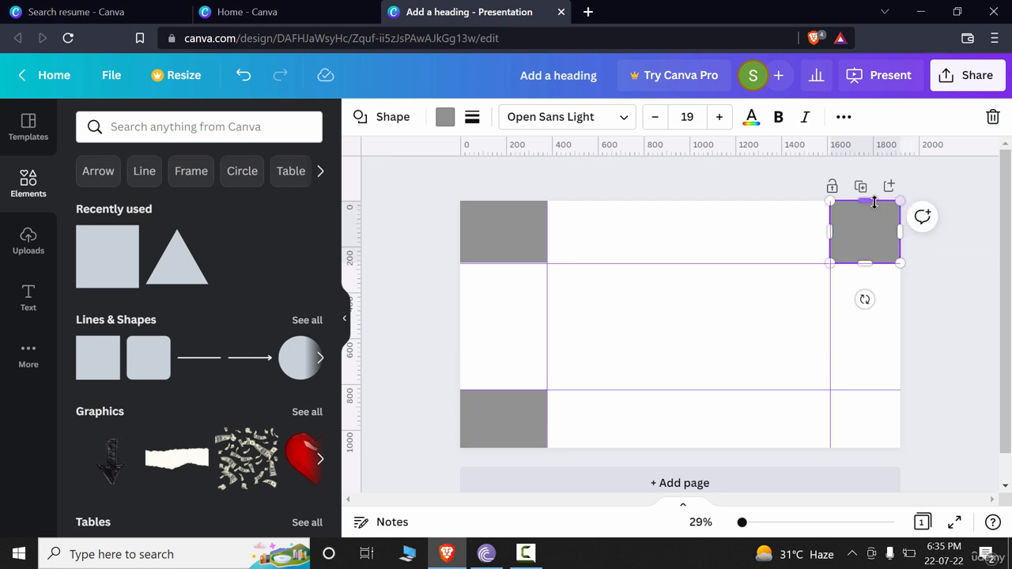
left_click(851, 321)
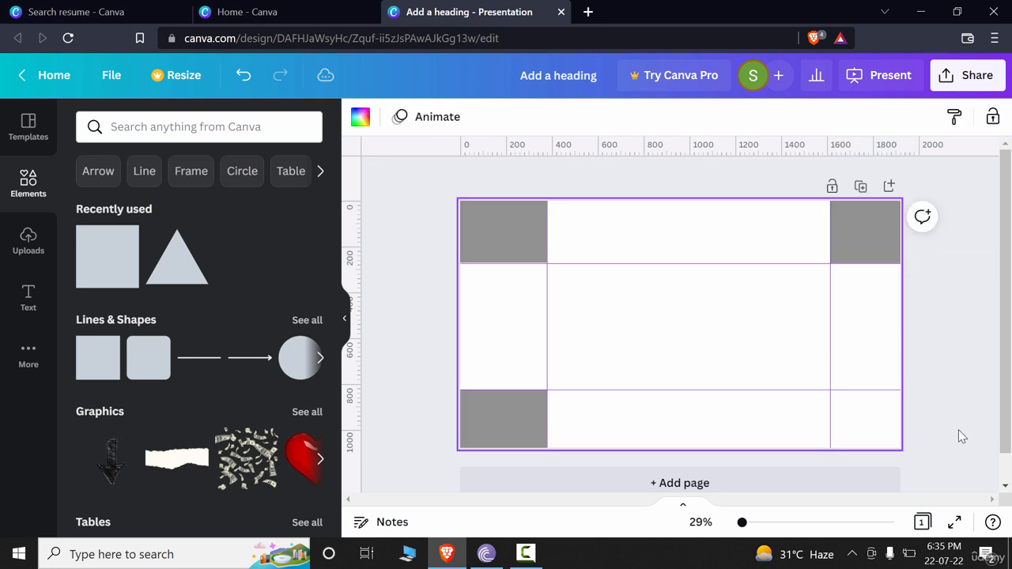
Shift the right vertical guide slightly left and widen the top-right square to meet it
left_click_drag(827, 294, 812, 296)
left_click(836, 249)
left_click_drag(829, 232, 814, 233)
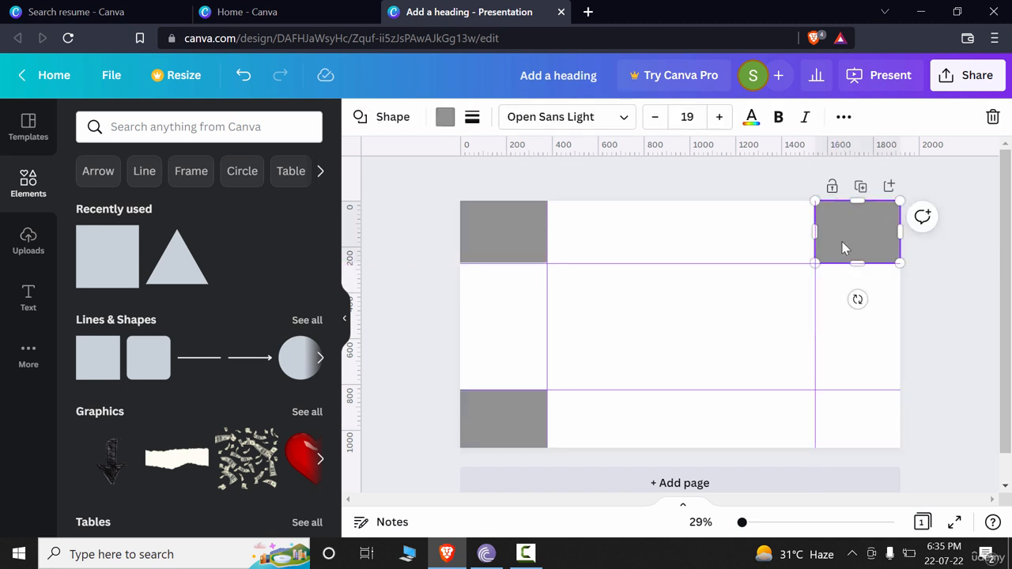
left_click(853, 441)
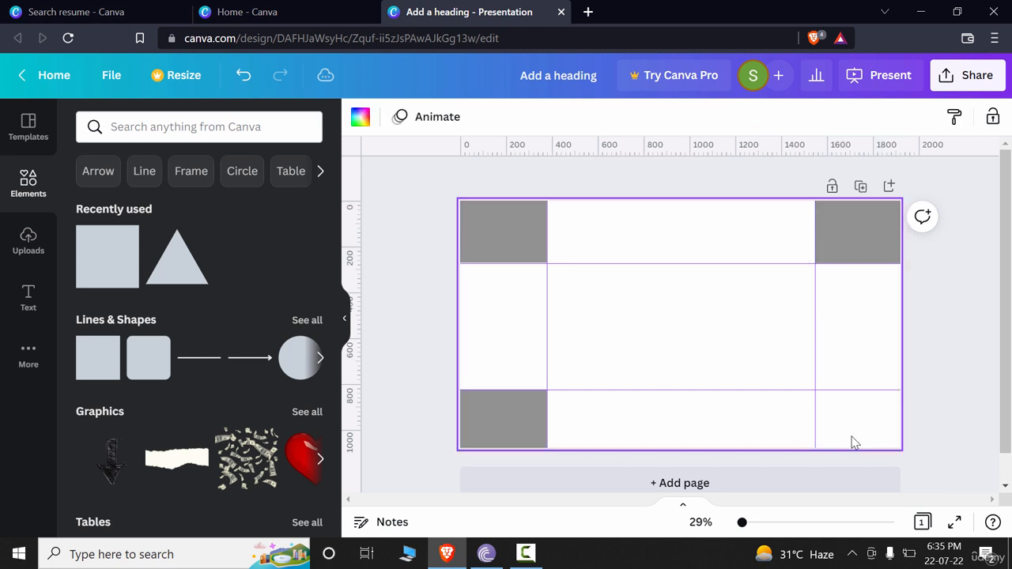
Place a copy of the top-right square in the bottom-right cell below the lower horizontal guide
left_click(874, 229)
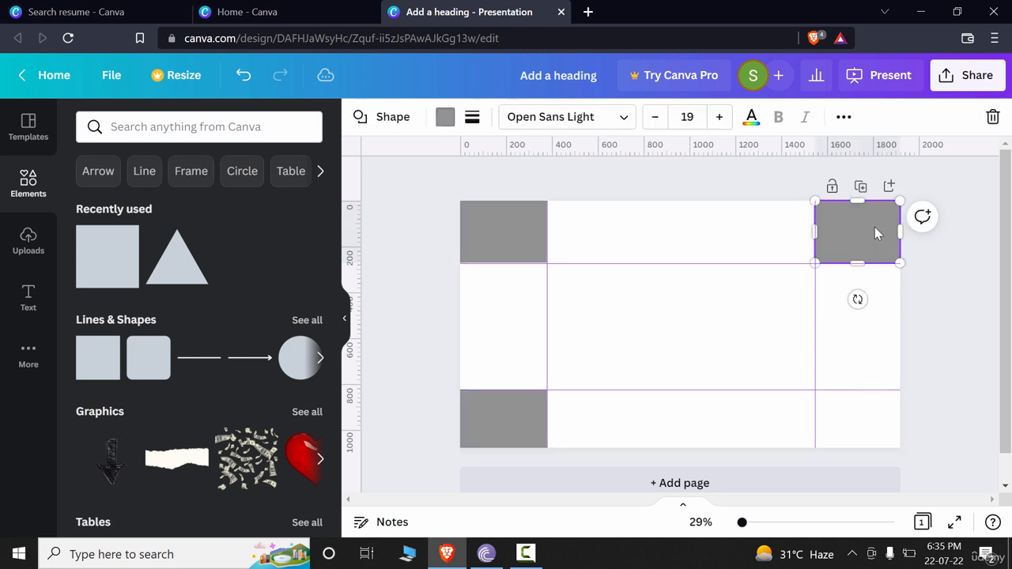
left_click_drag(874, 231, 873, 420)
left_click_drag(857, 456, 855, 449)
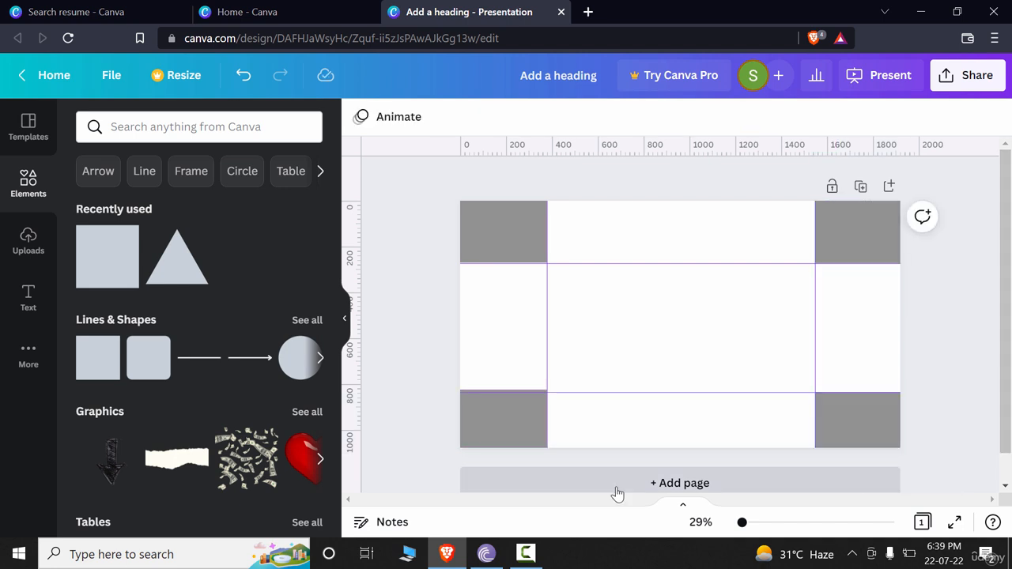